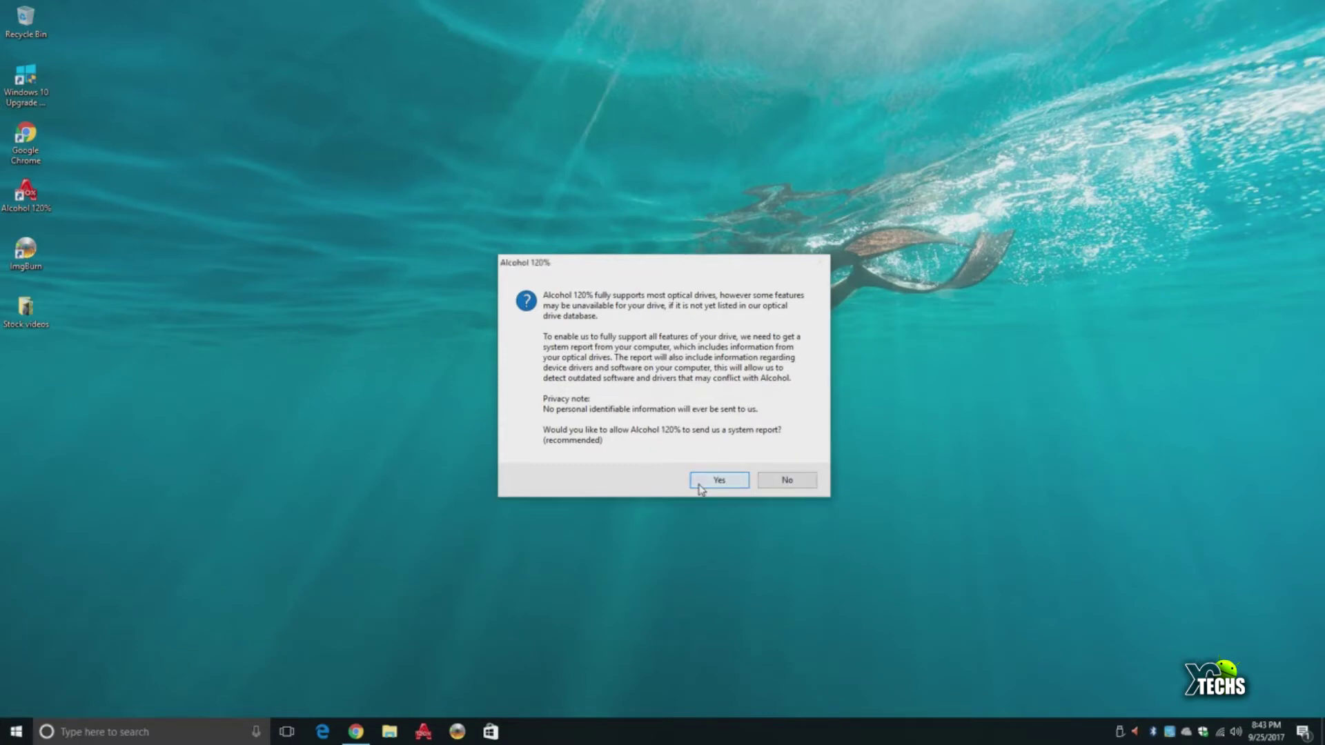
- Answer Yes to the Alcohol 120% system-report prompt so ImgBurn's task menu shows
click(699, 487)
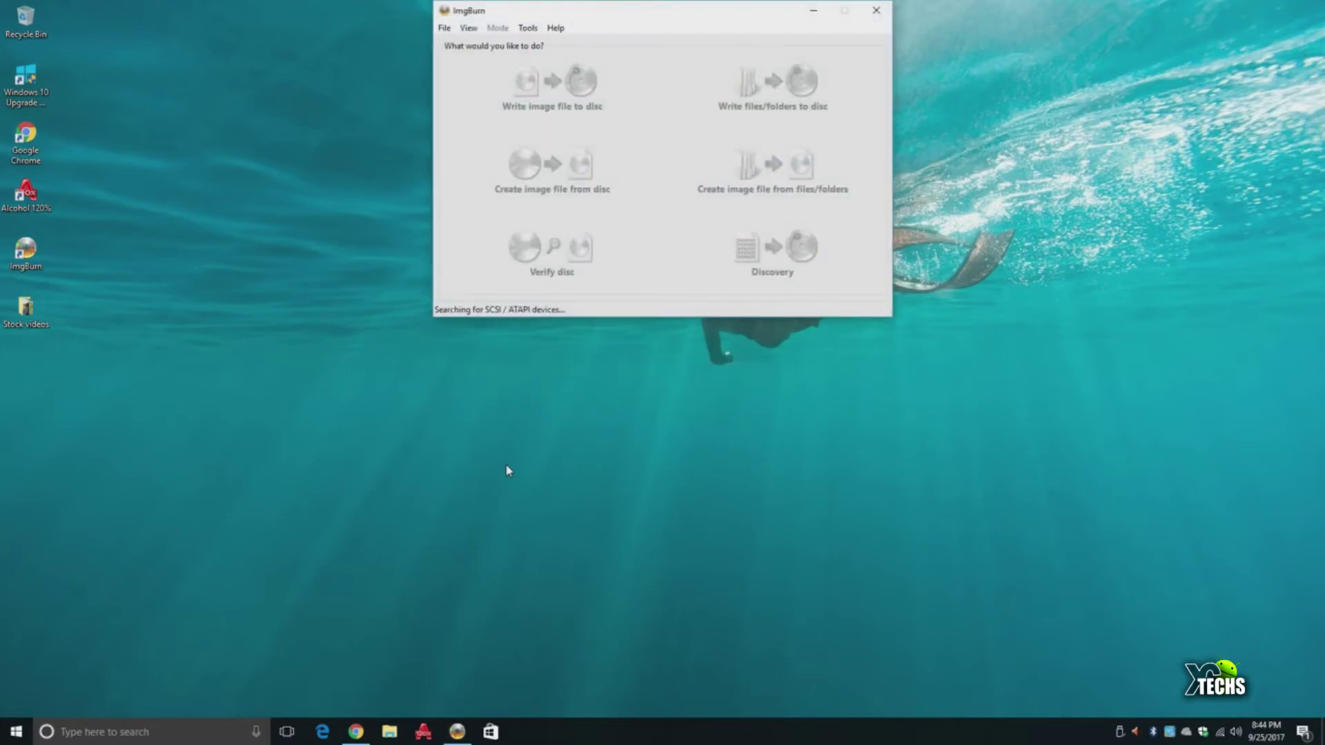
- Start a files/folders disc with the Stock videos folder as source and calculate its size: 3 files, 8% of the DVD-R
mouse_move(626, 19)
mouse_down()
mouse_move(435, 166)
mouse_move(452, 173)
mouse_up()
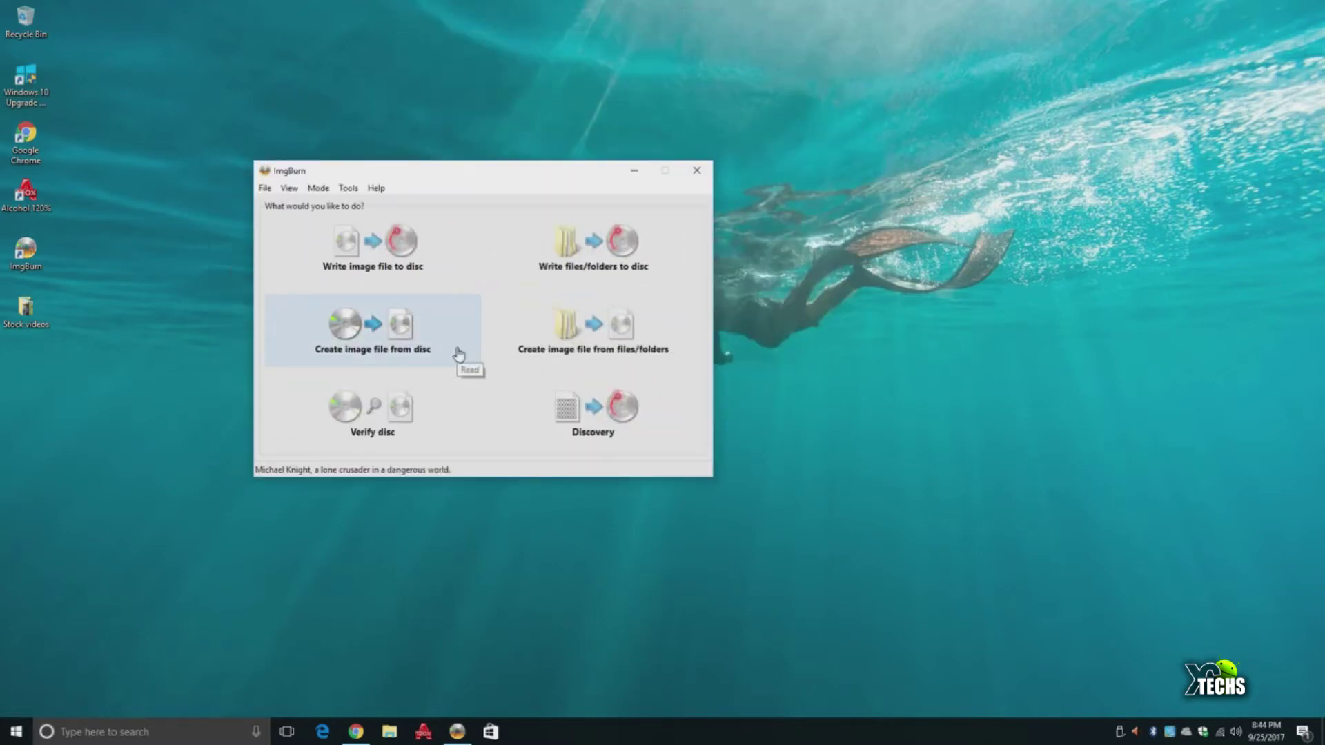
click(594, 270)
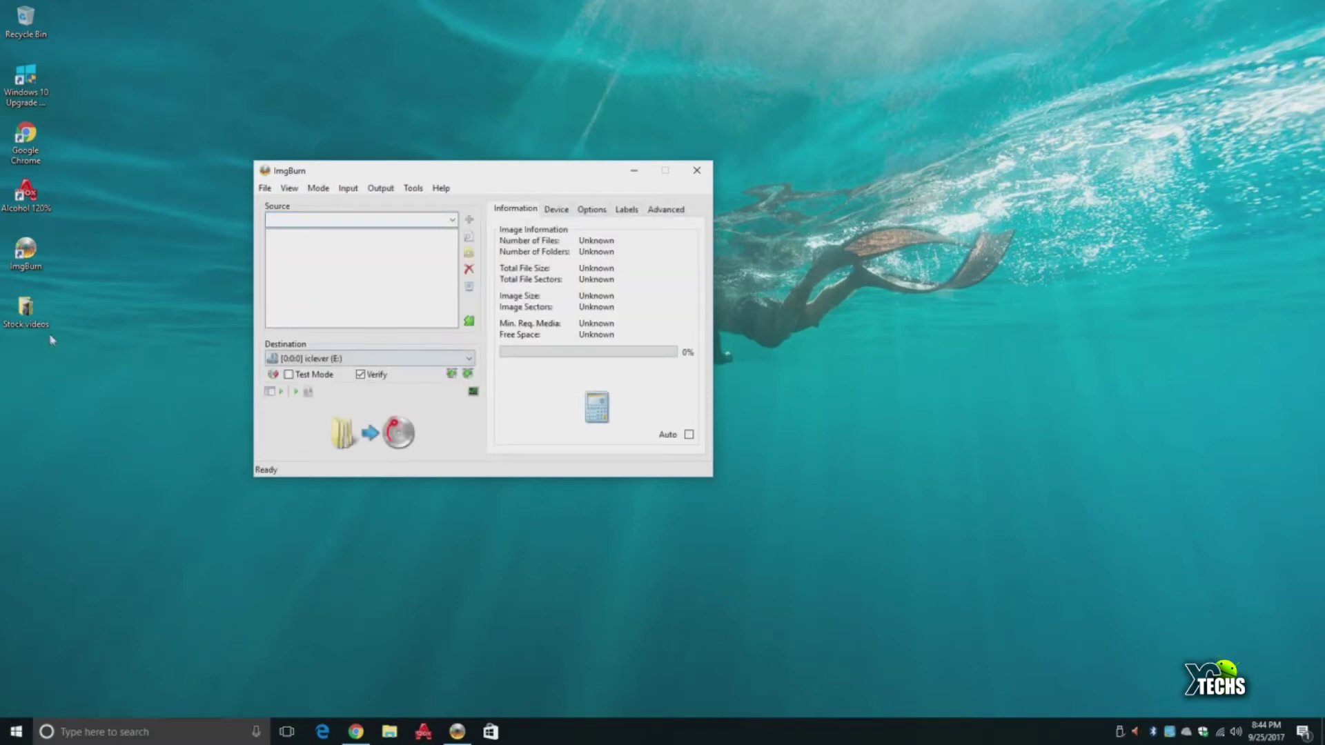
drag(27, 311, 386, 294)
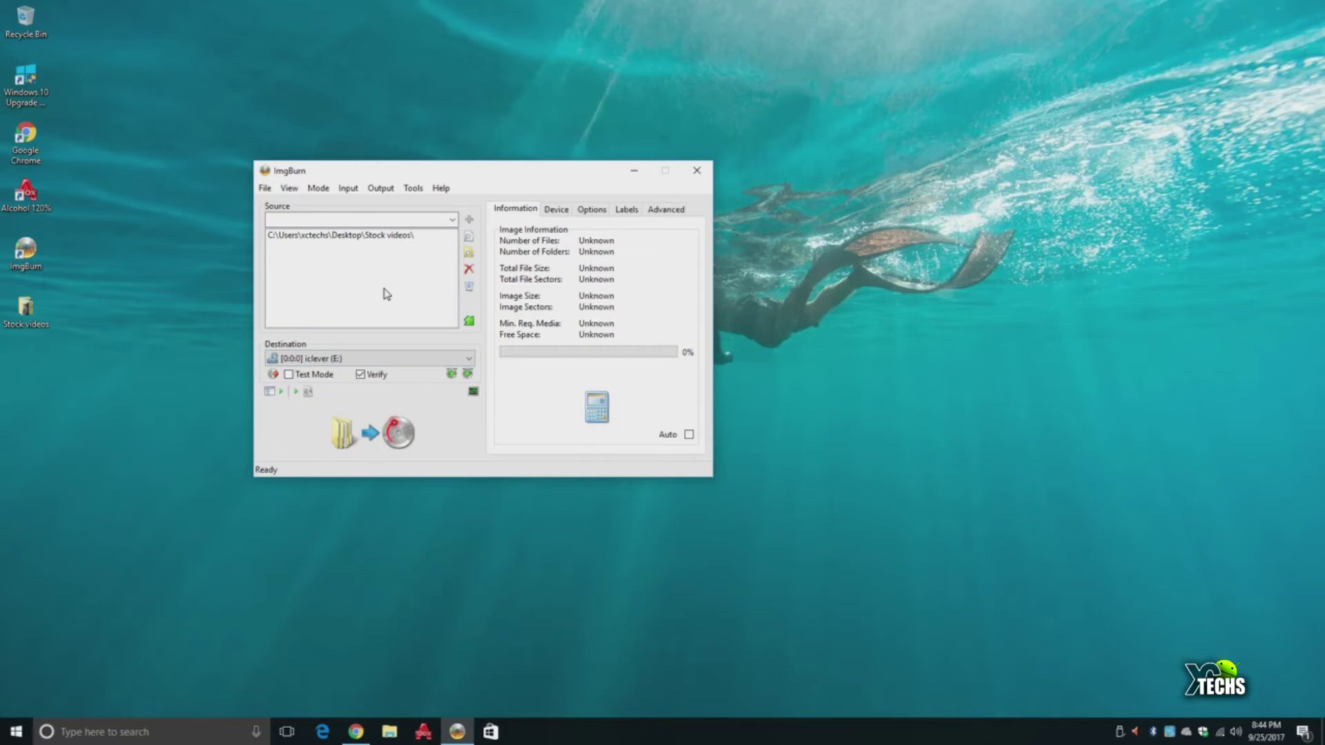
click(592, 412)
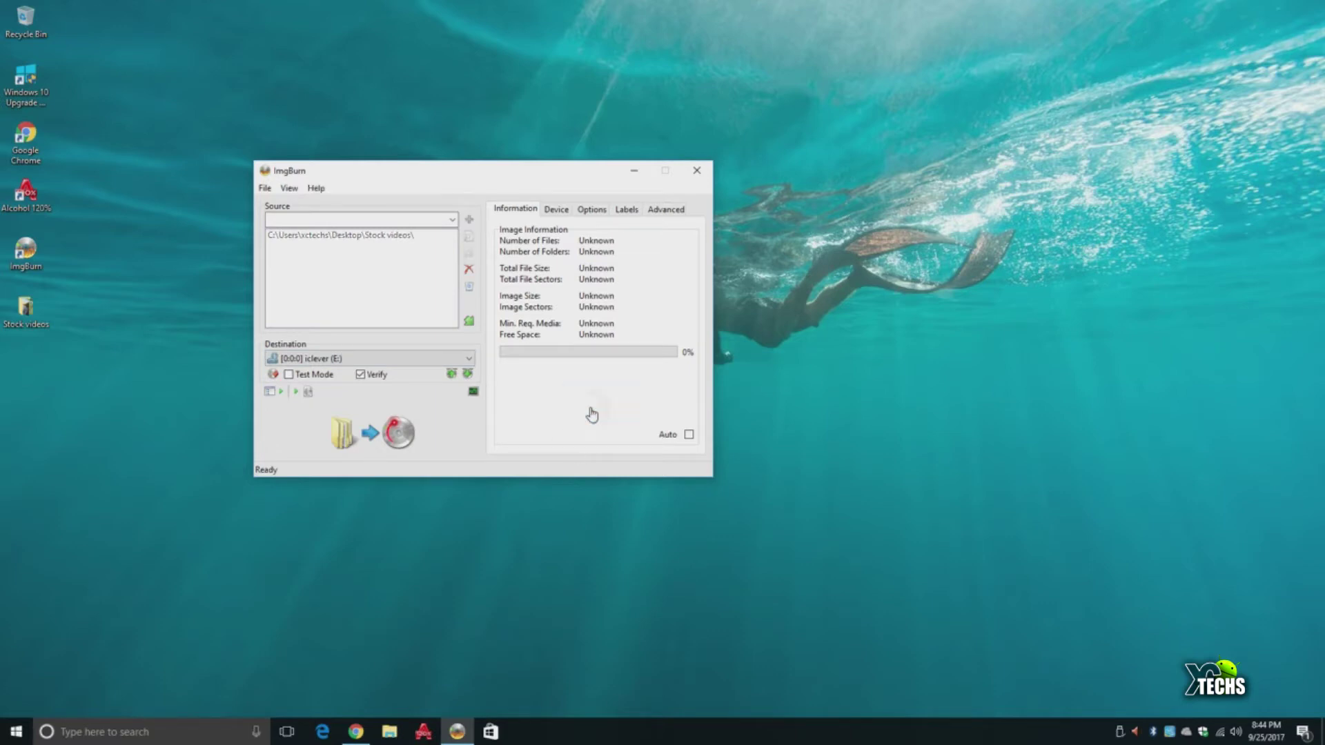
click(642, 450)
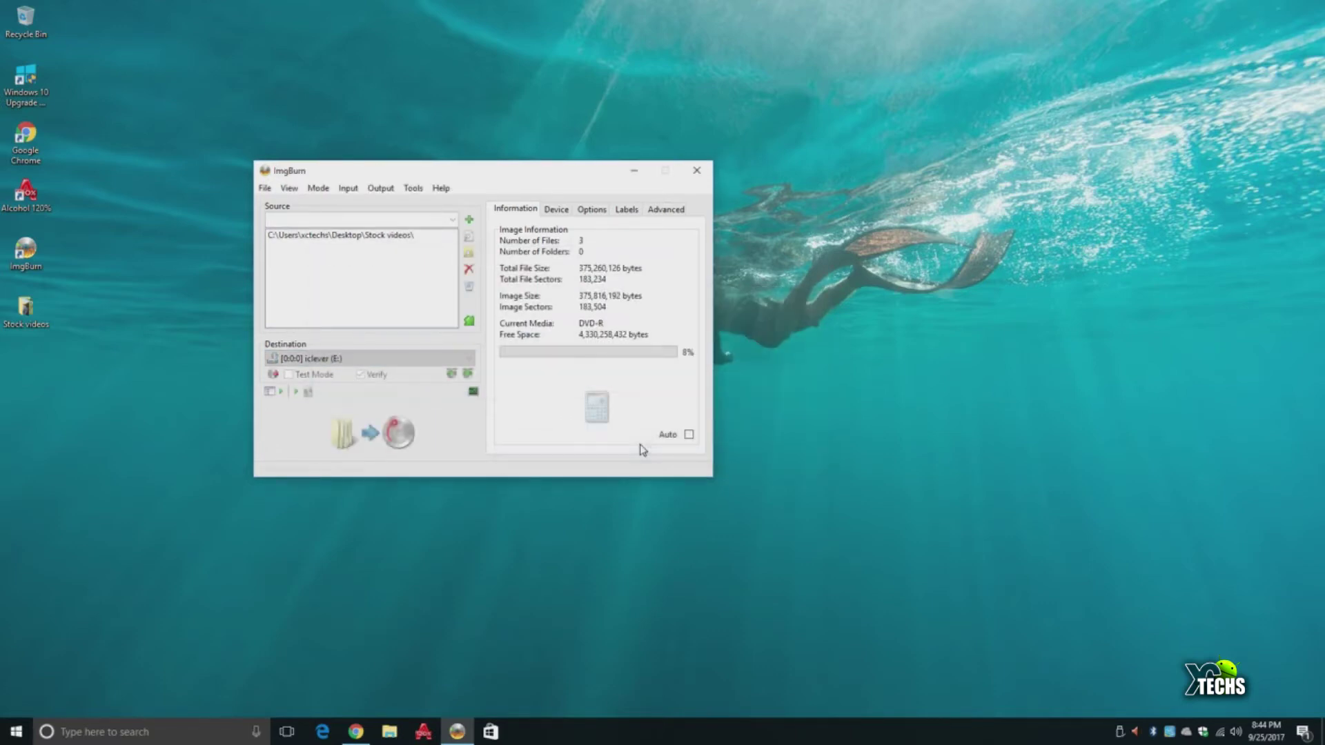
- On the Device settings, choose 32x write speed and untick Verify, then go back to Information
click(561, 213)
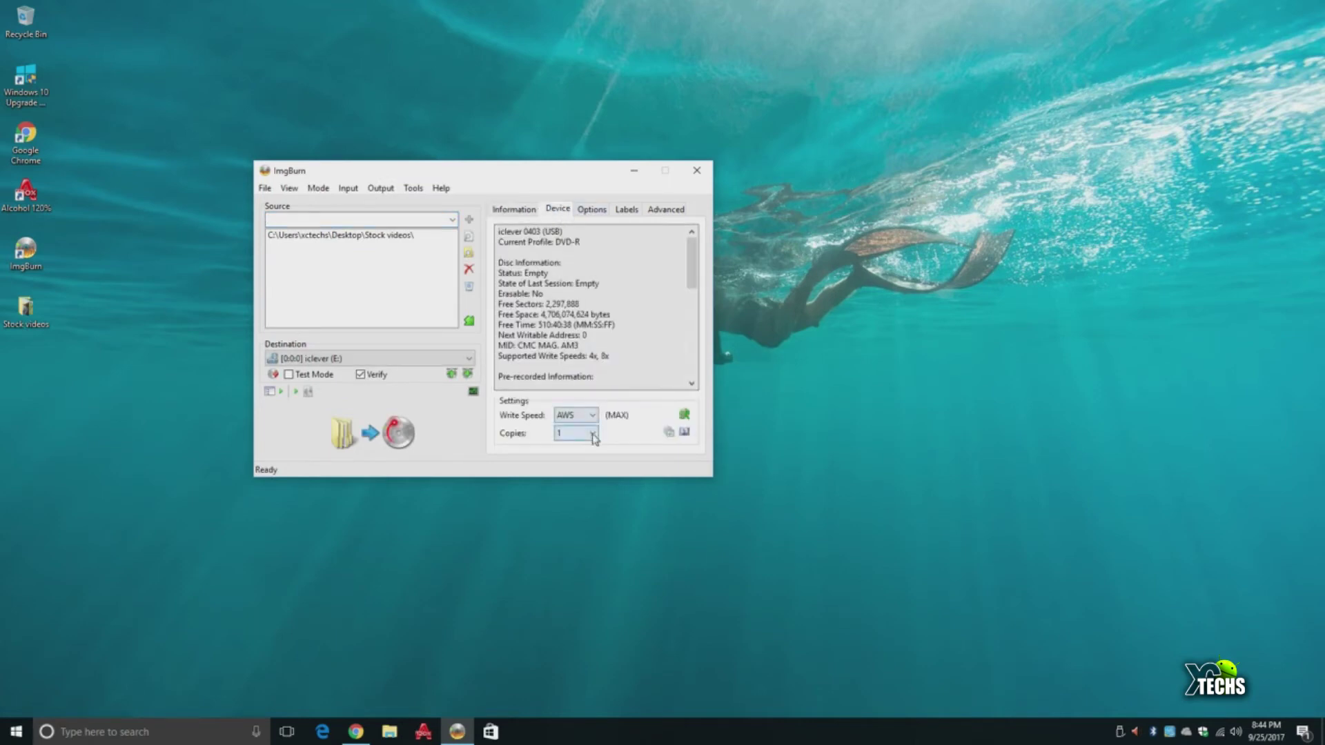
click(592, 209)
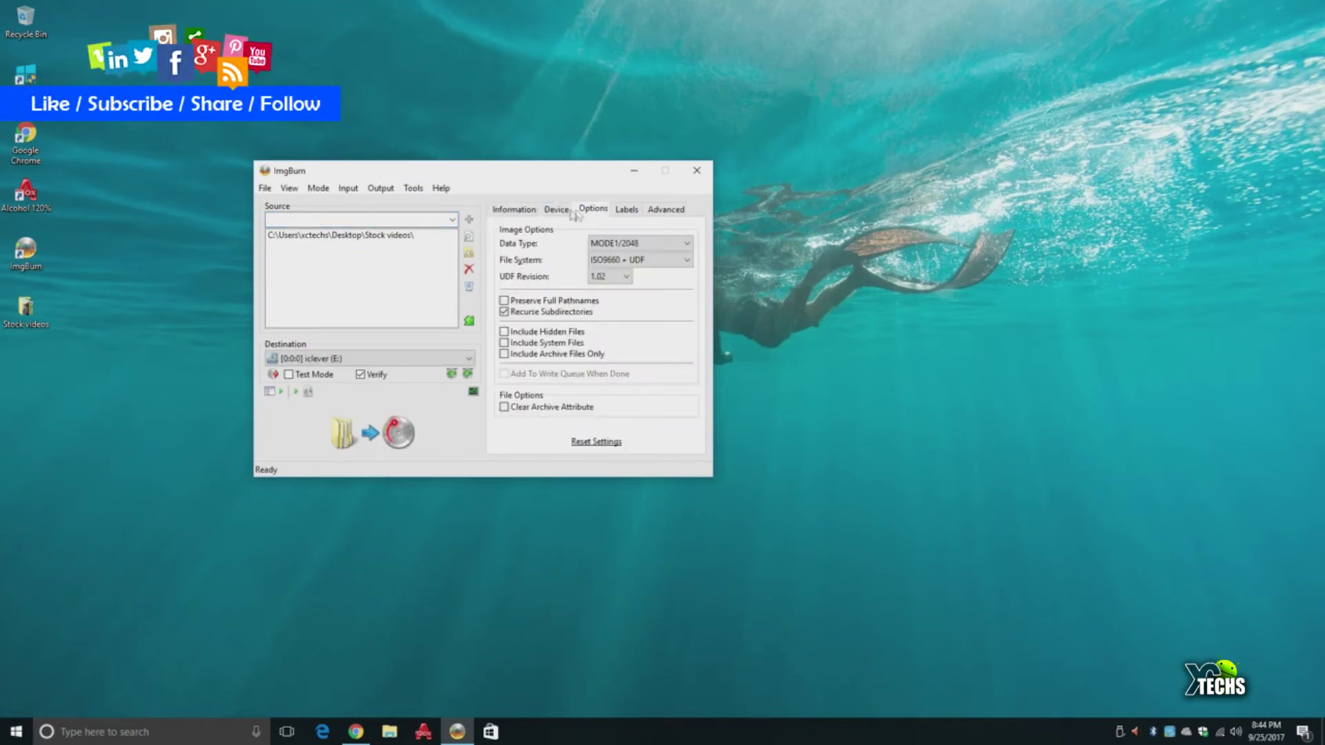
click(558, 209)
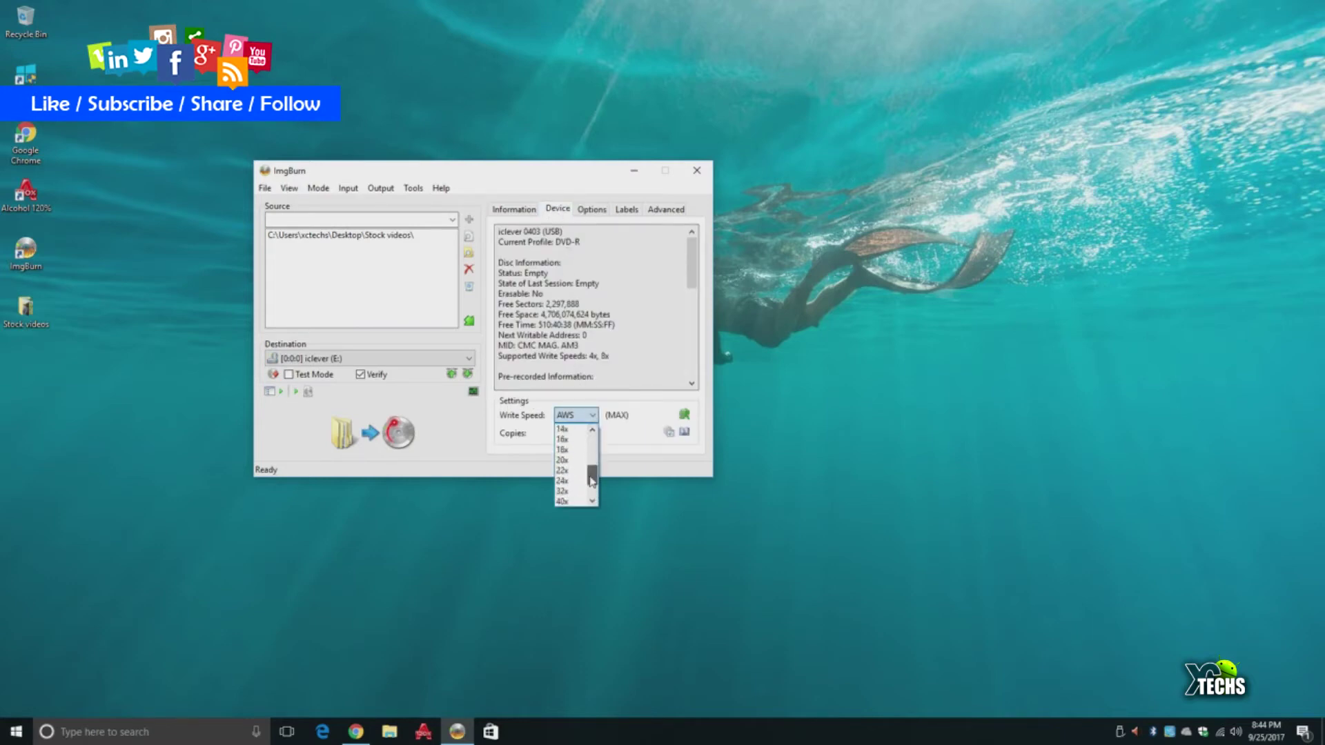
drag(592, 481, 581, 486)
click(572, 480)
click(360, 374)
click(400, 442)
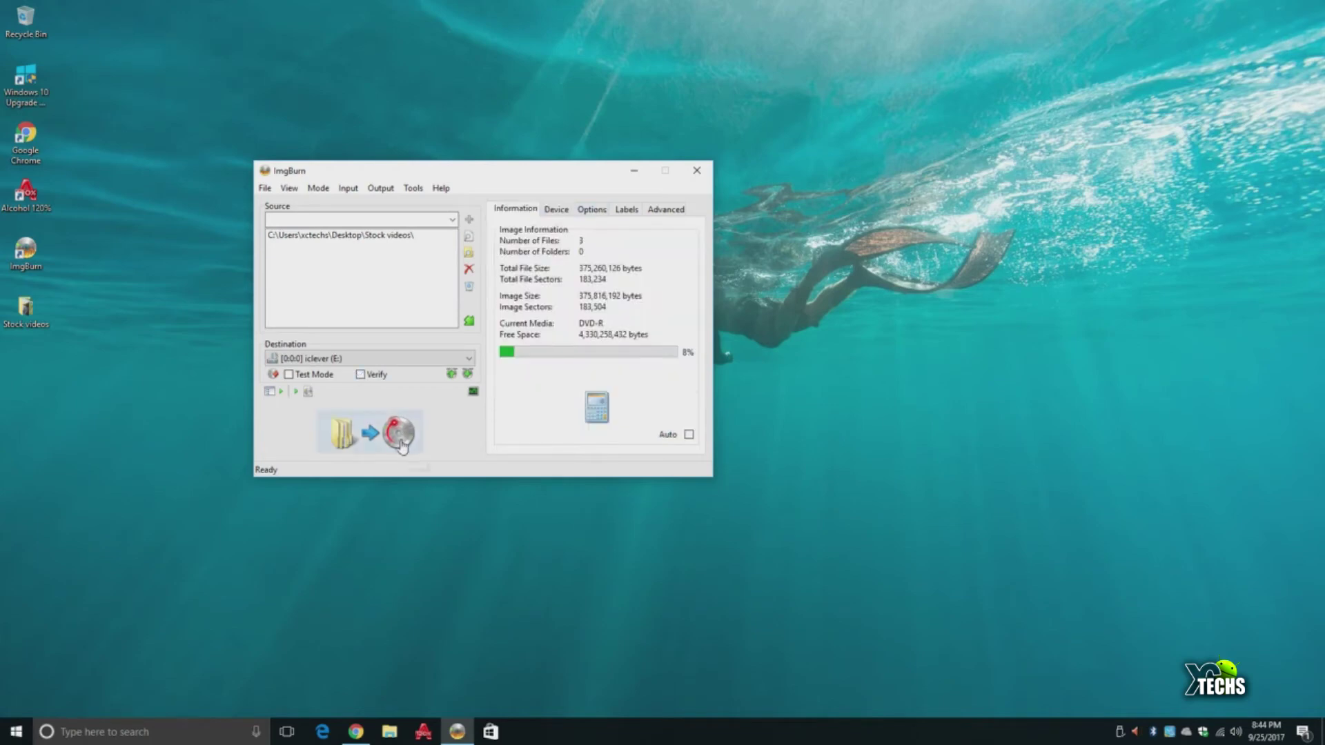
- Burn the disc with the Stock videos volume label and acknowledge the completion message
click(400, 441)
click(651, 450)
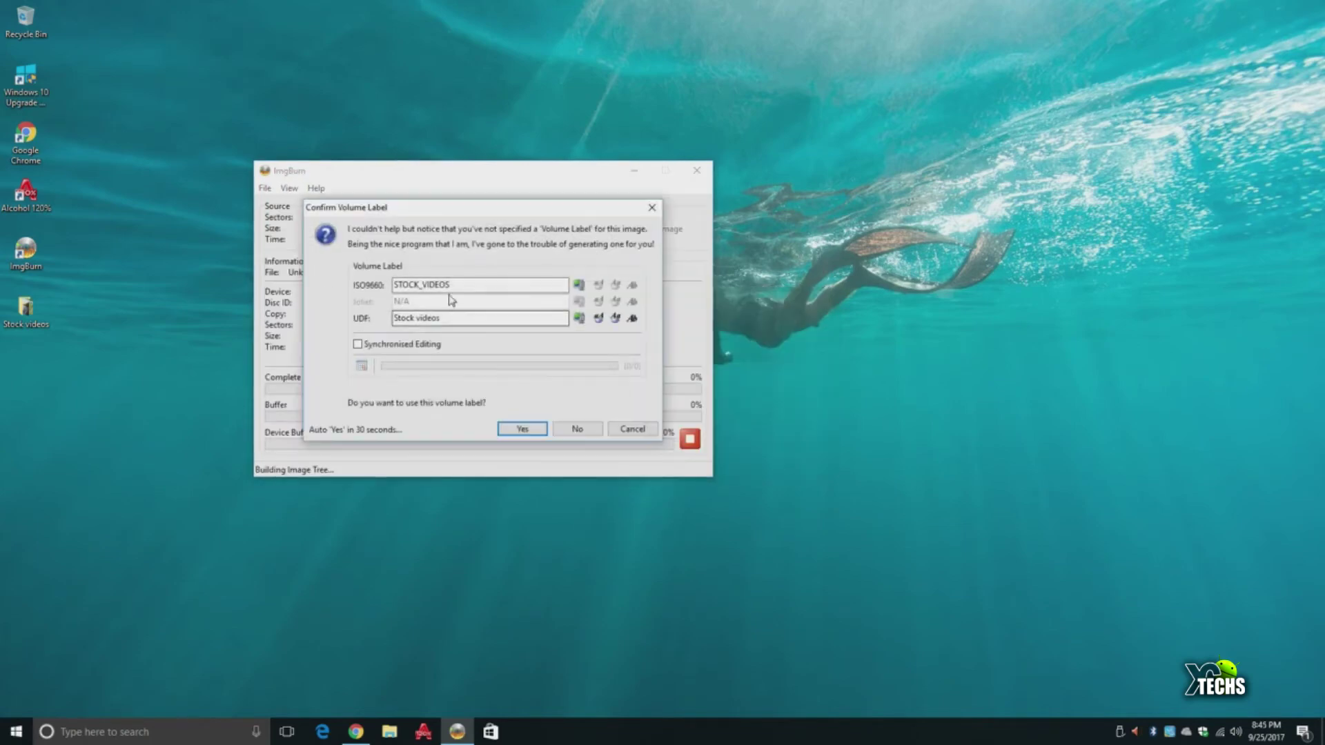
click(532, 431)
click(651, 475)
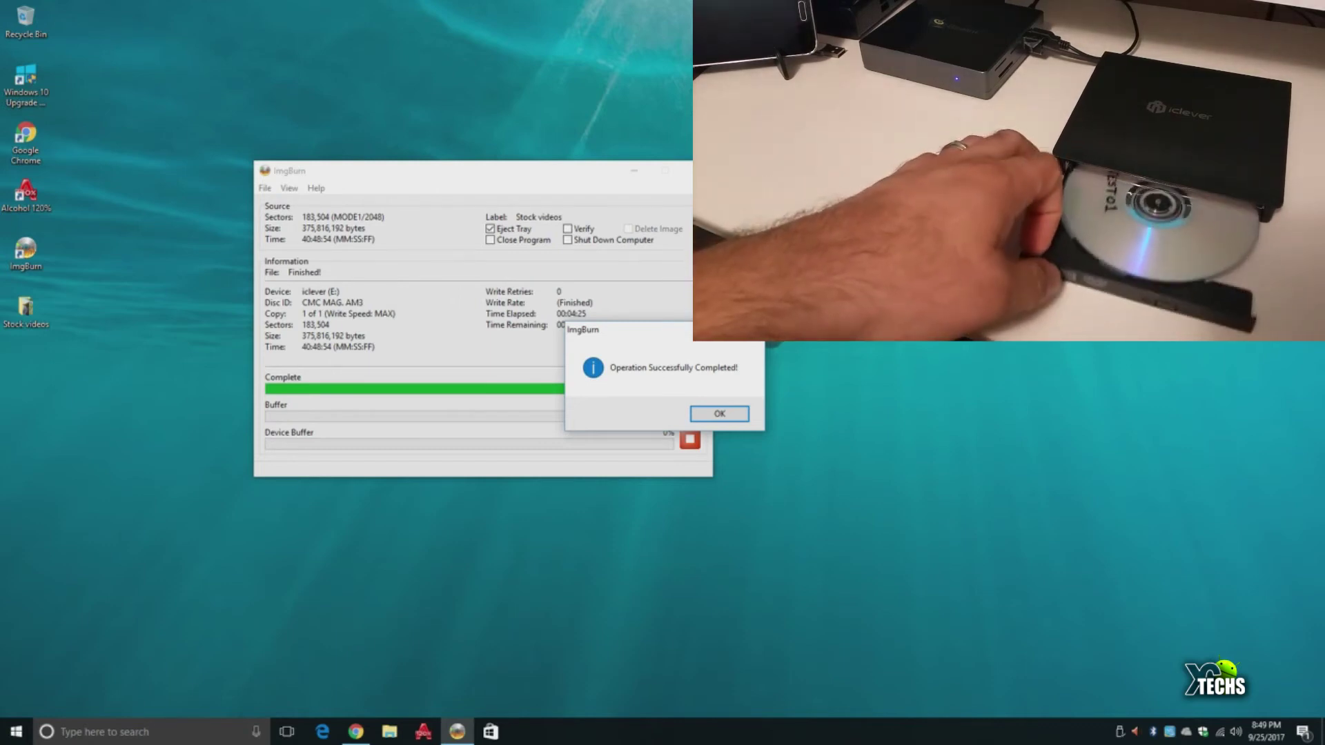
click(728, 419)
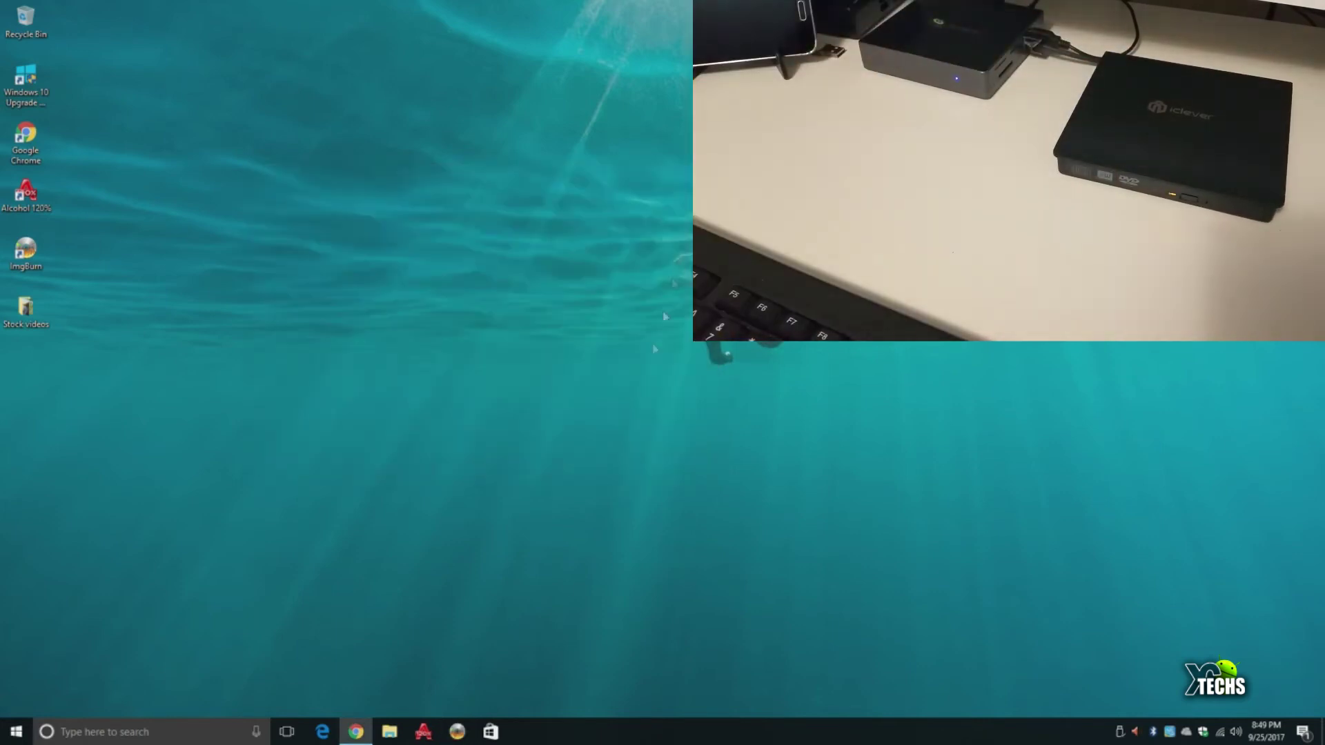
- Open File Explorer at Quick access with Win+E to see the DVD RW Drive (E:)
key(super+e)
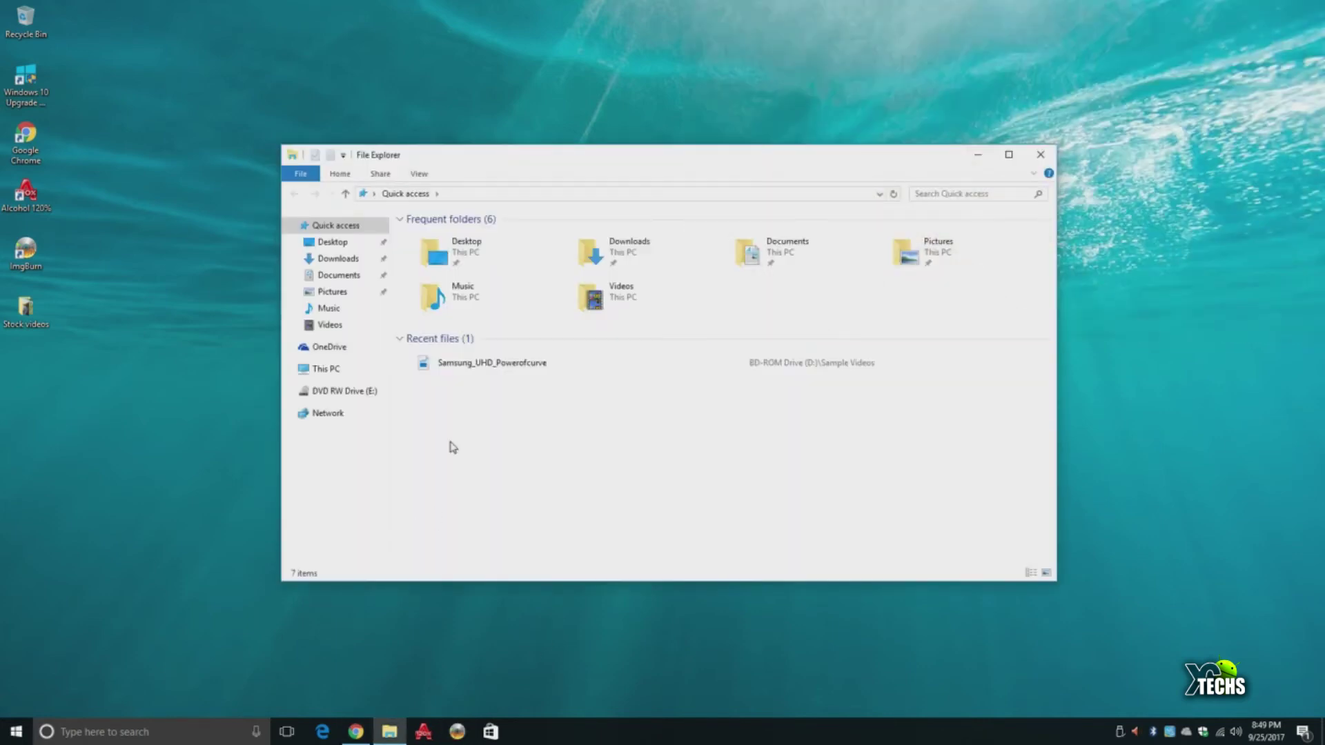